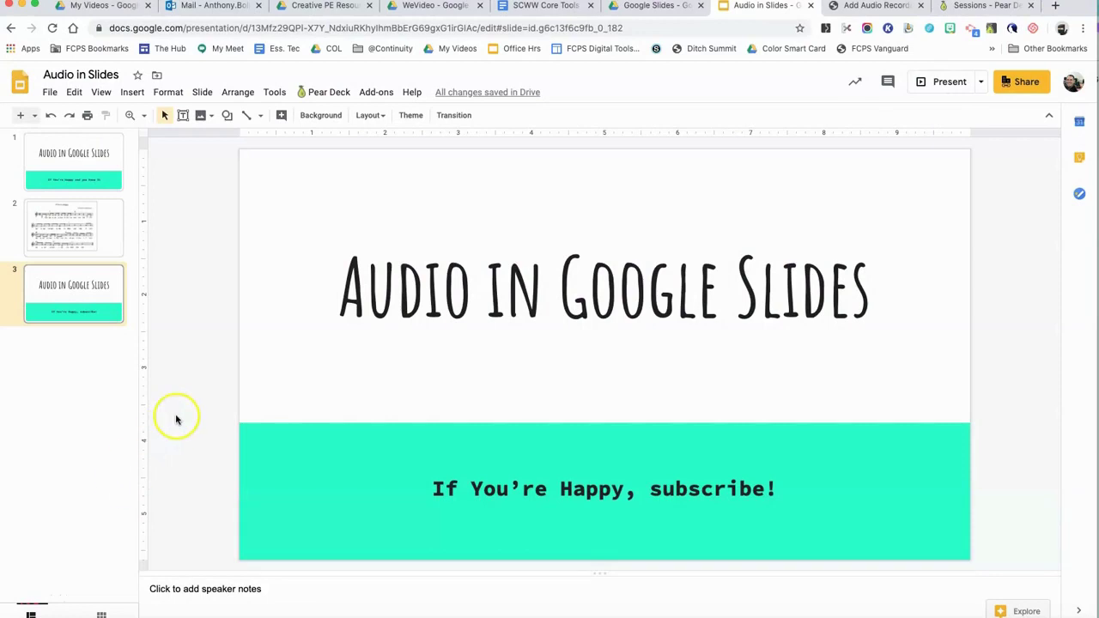
Step: Start inserting an audio file from Drive on the slide, then cancel it
{"action": "left_click", "coordinate": [206, 301]}
{"action": "left_click", "coordinate": [131, 92]}
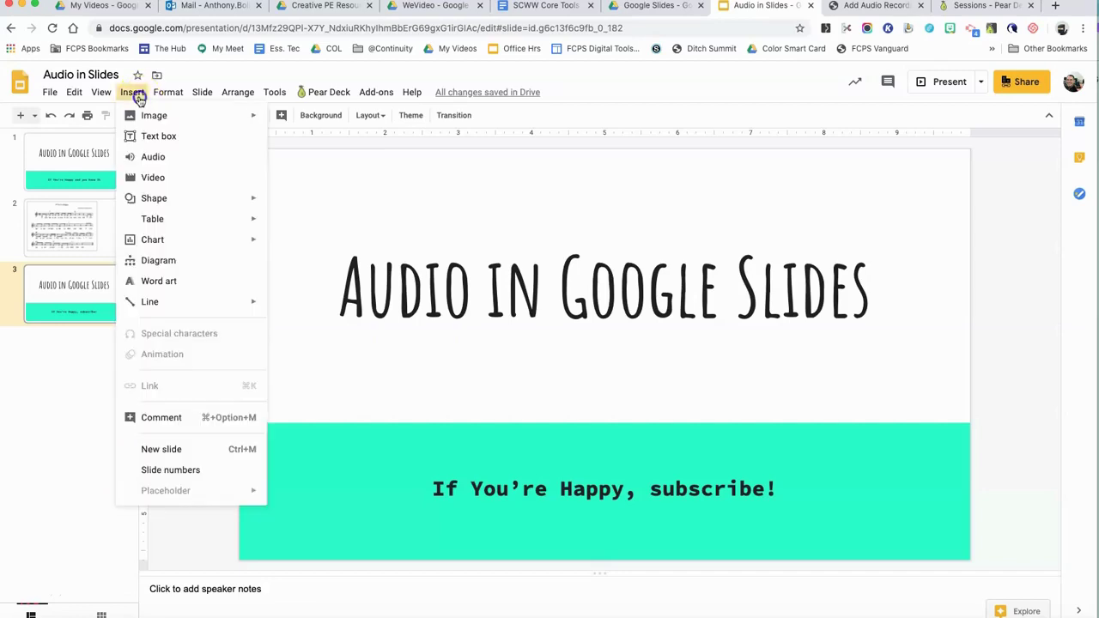
{"action": "left_click", "coordinate": [154, 159]}
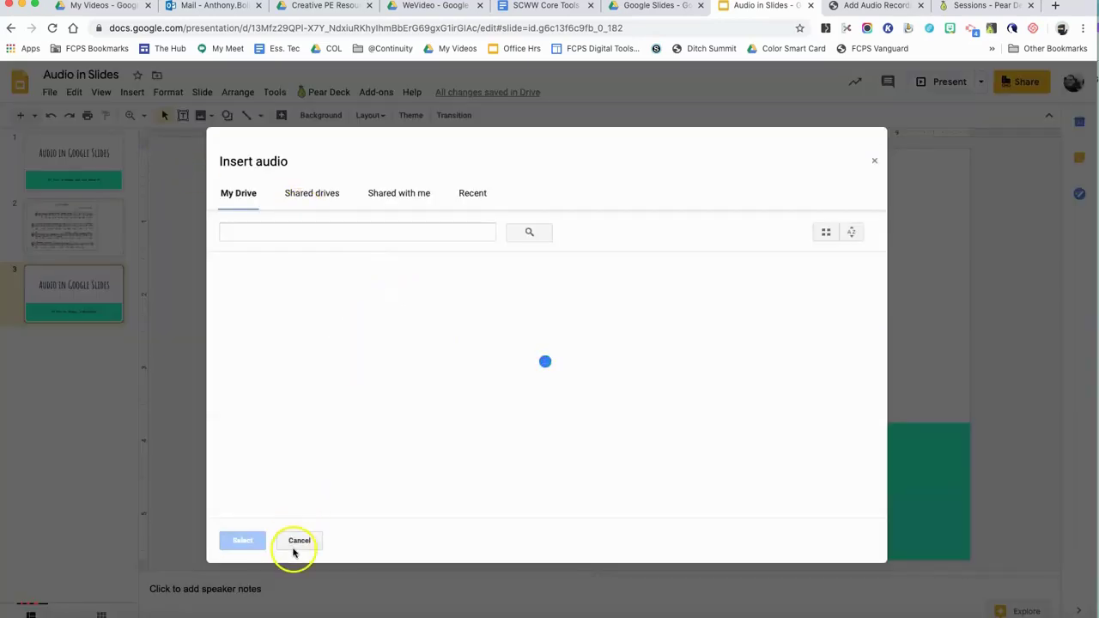
{"action": "left_click", "coordinate": [296, 541]}
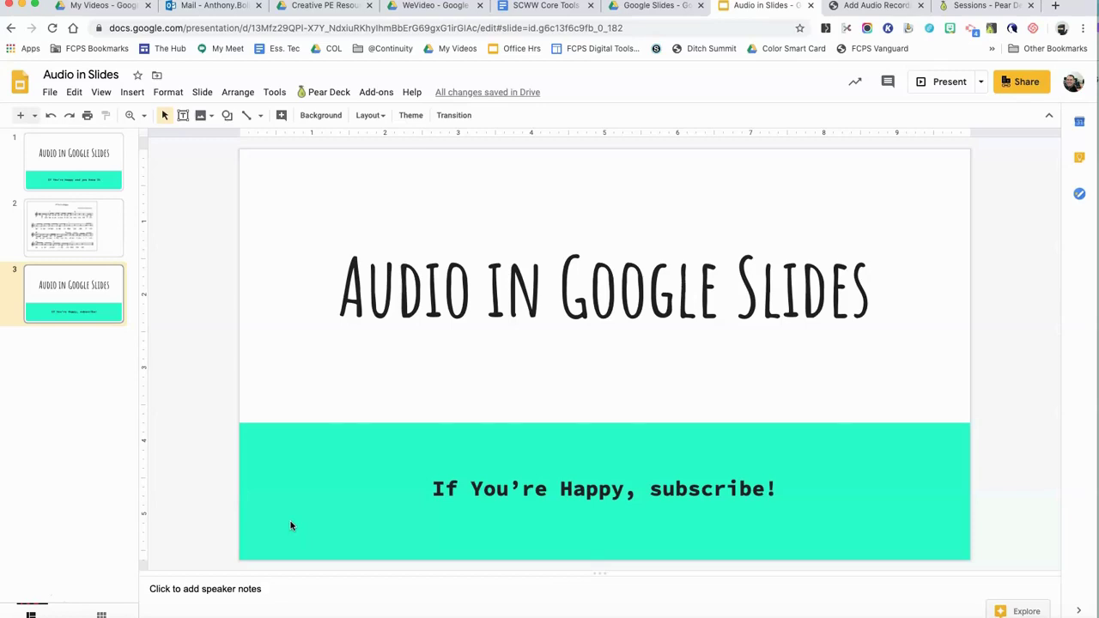
Step: Open the Pear Deck sidebar, find Add Audio, and select slide 2 with the sheet music
{"action": "left_click", "coordinate": [228, 181]}
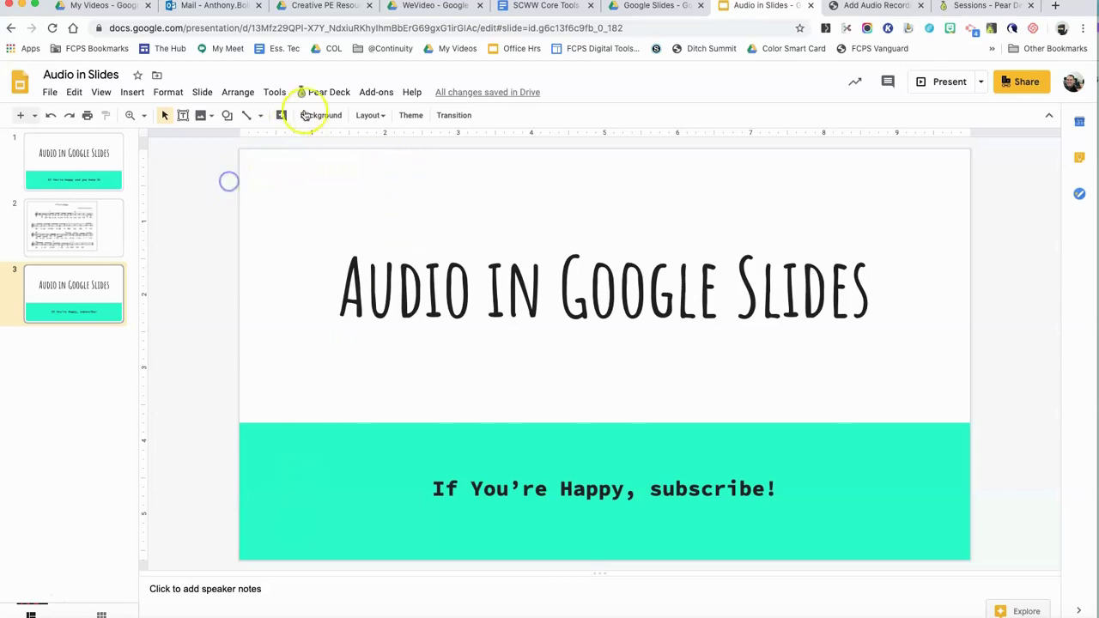
{"action": "left_click", "coordinate": [324, 92]}
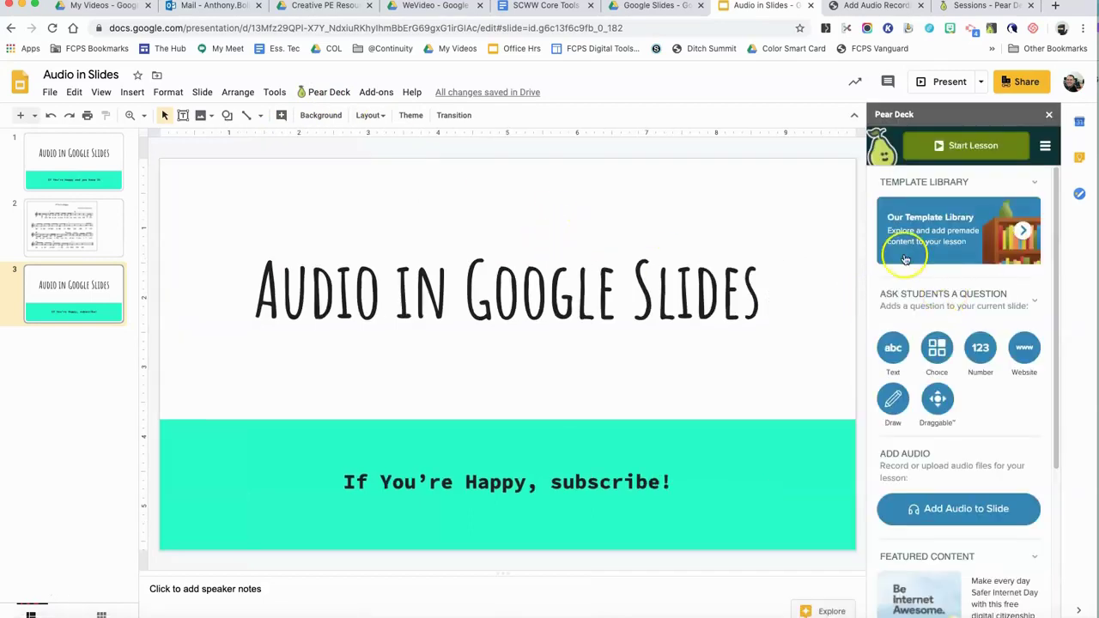
{"action": "scroll", "coordinate": [965, 448], "scroll_direction": "down", "scroll_amount": 3}
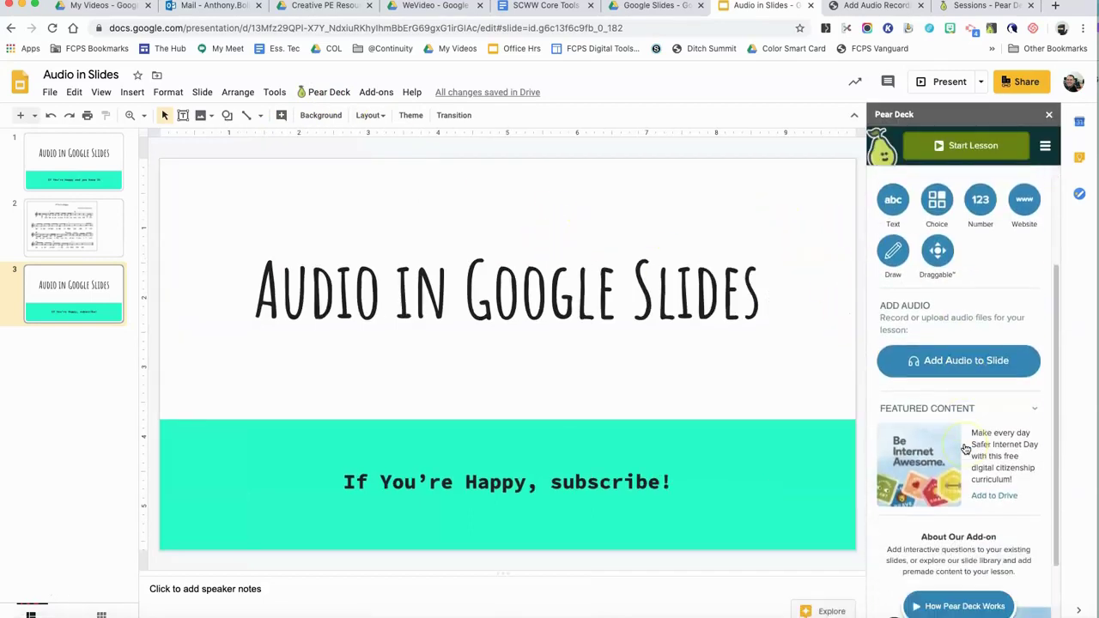
{"action": "scroll", "coordinate": [965, 449], "scroll_direction": "down", "scroll_amount": 2}
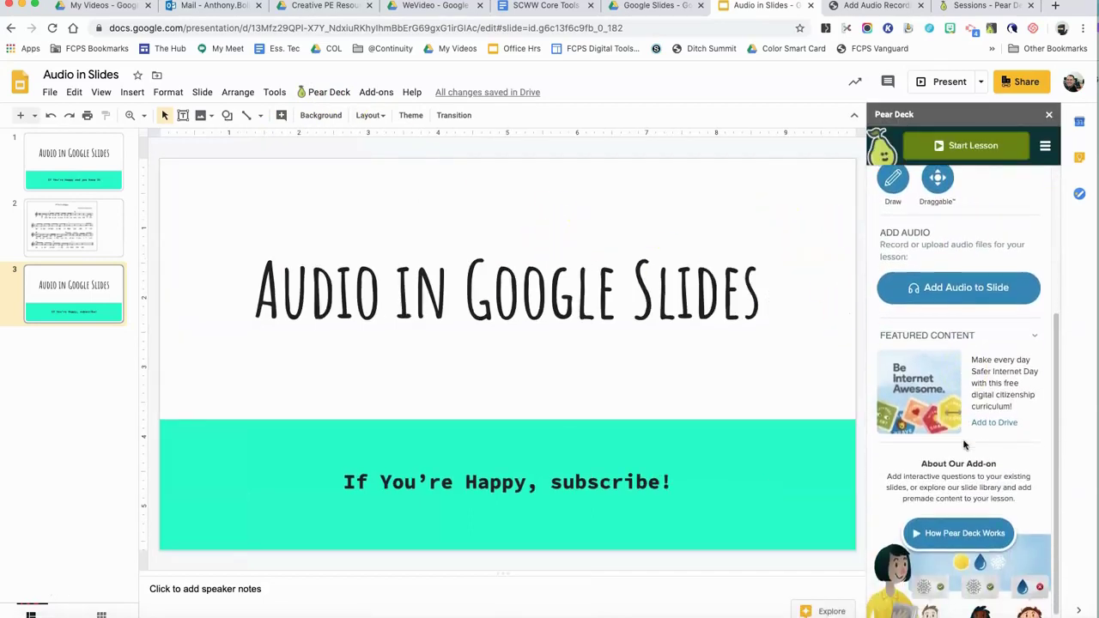
{"action": "left_click", "coordinate": [112, 225]}
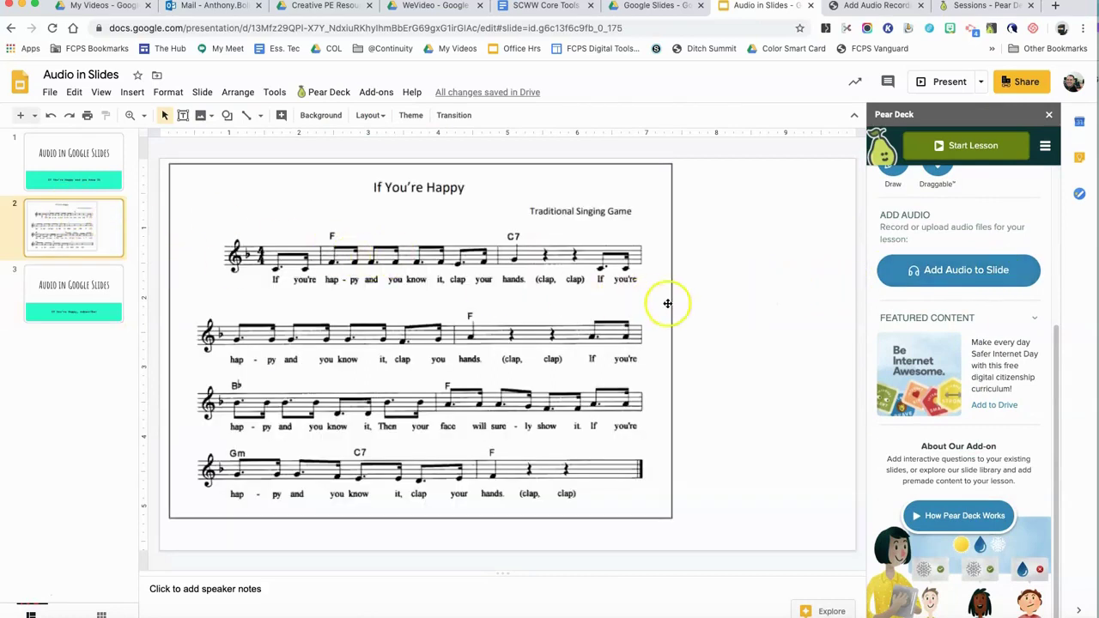
{"action": "left_click", "coordinate": [739, 314]}
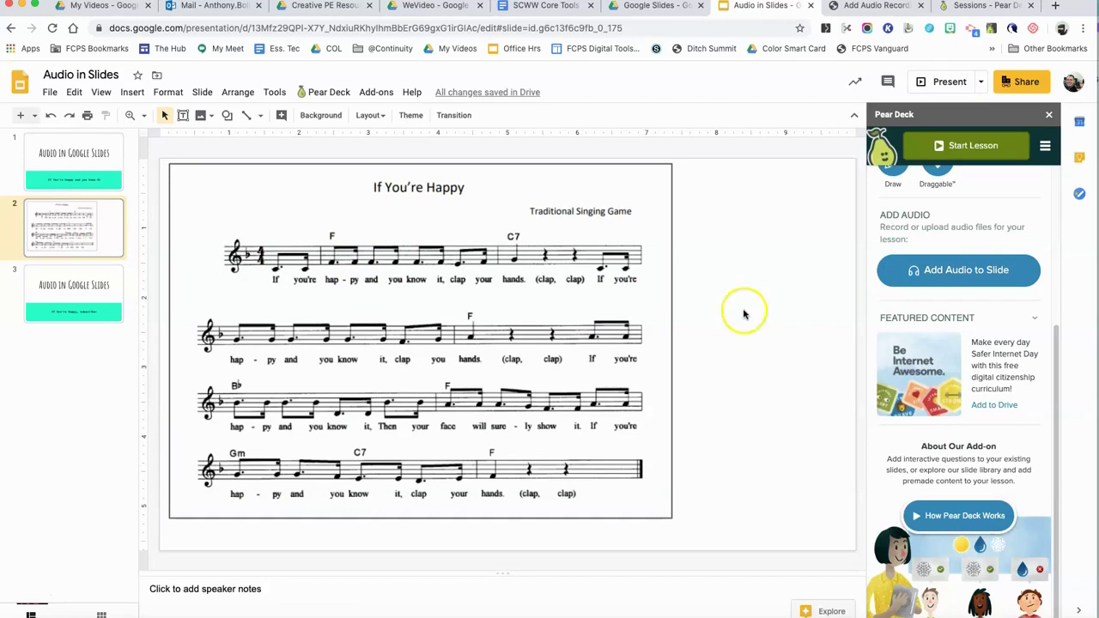
{"action": "left_click", "coordinate": [949, 274]}
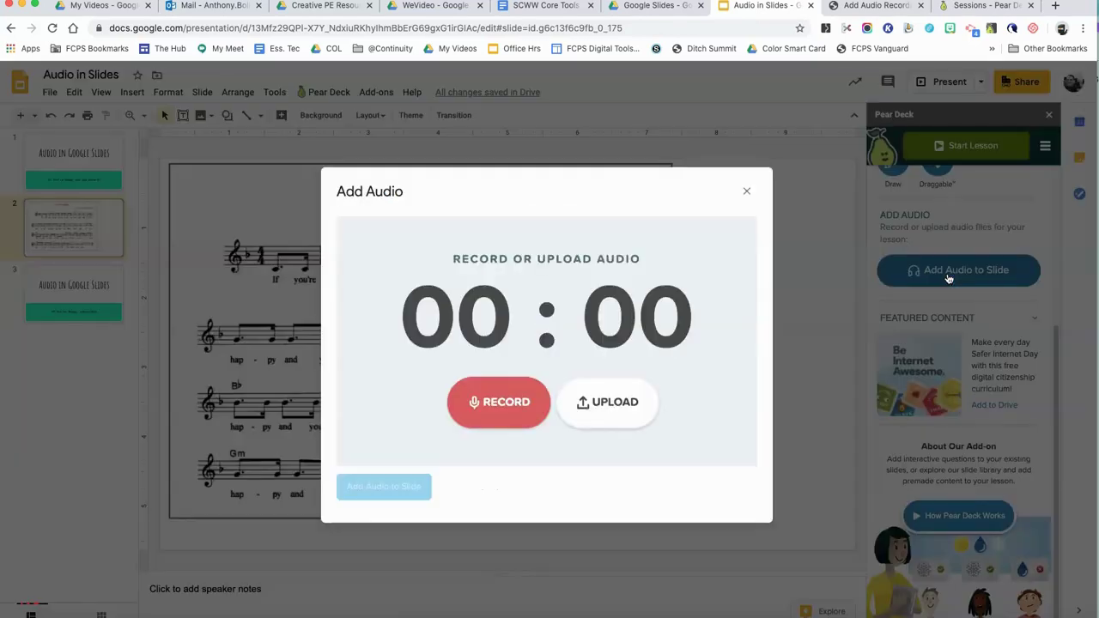
{"action": "left_click", "coordinate": [464, 398]}
{"action": "left_click", "coordinate": [746, 191]}
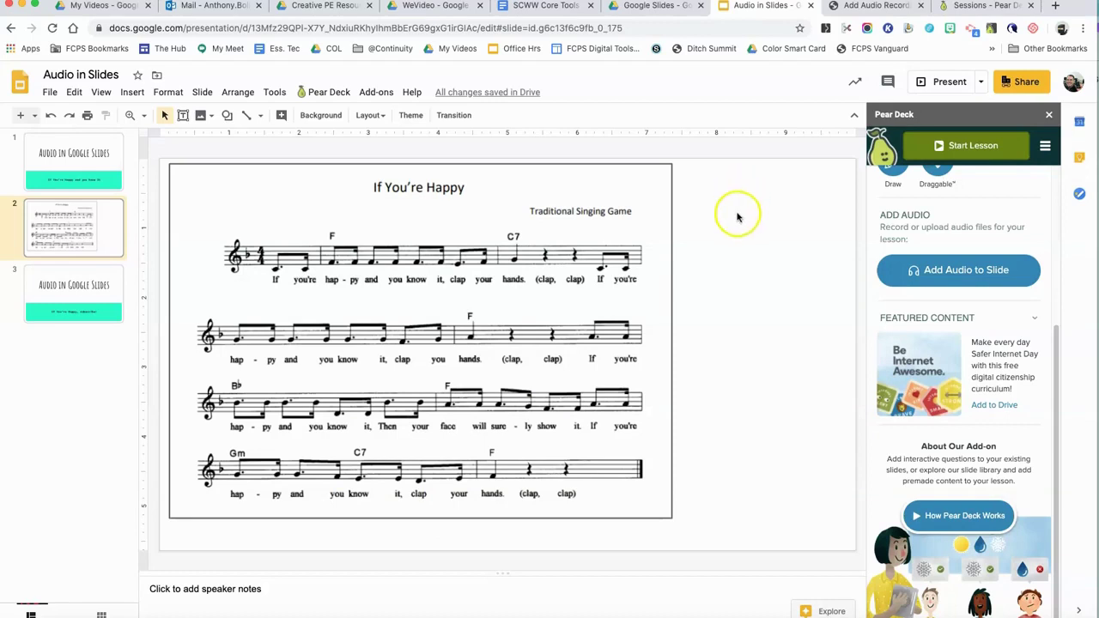
Step: Download 1-35_If_You're_Happy.mp3 from the Drive folder, then go back to the Audio in Slides deck
{"action": "left_click", "coordinate": [649, 7]}
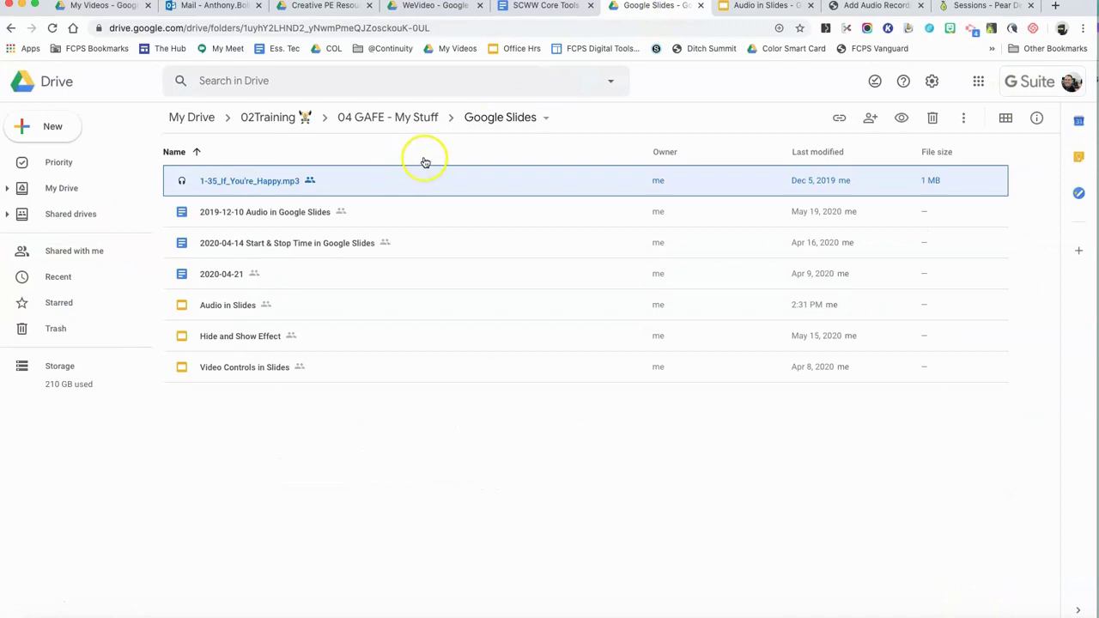
{"action": "left_click", "coordinate": [769, 6]}
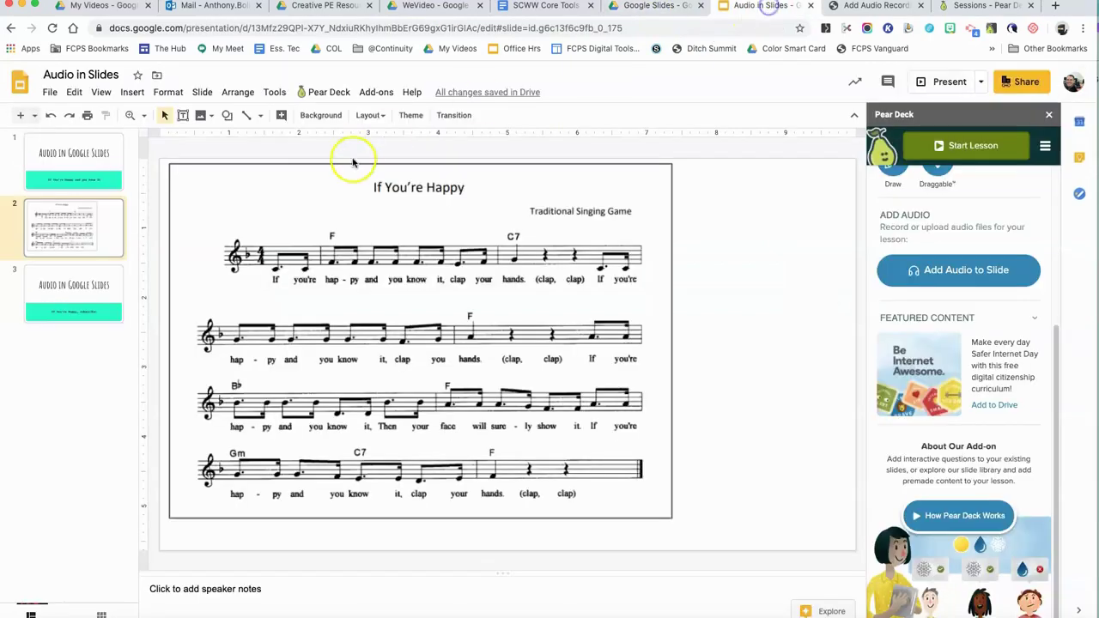
{"action": "left_click", "coordinate": [636, 10]}
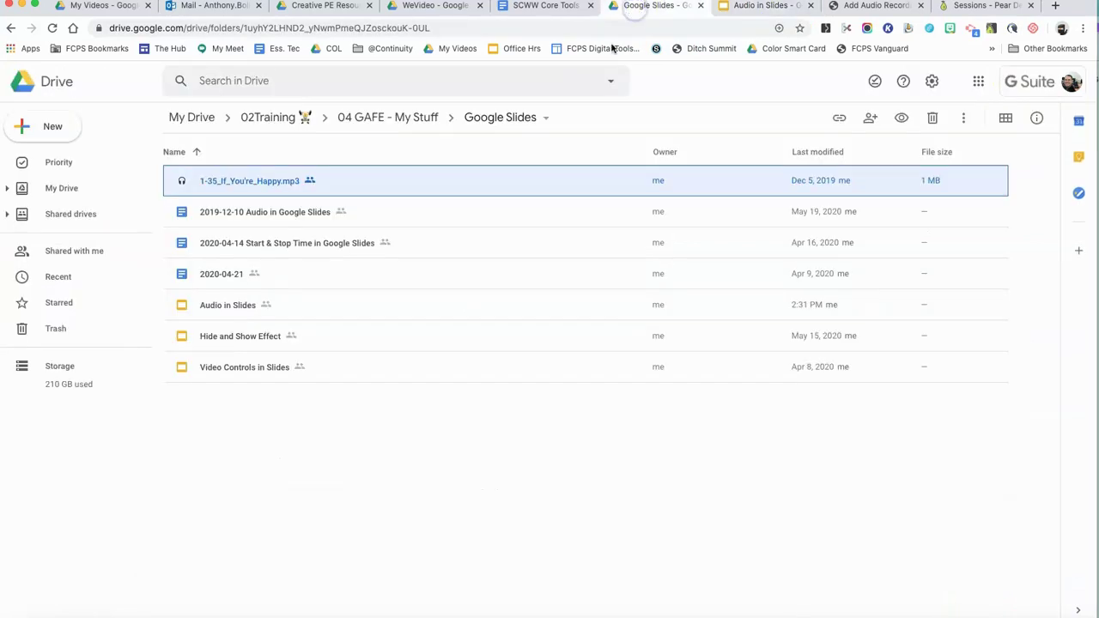
{"action": "right_click", "coordinate": [332, 181]}
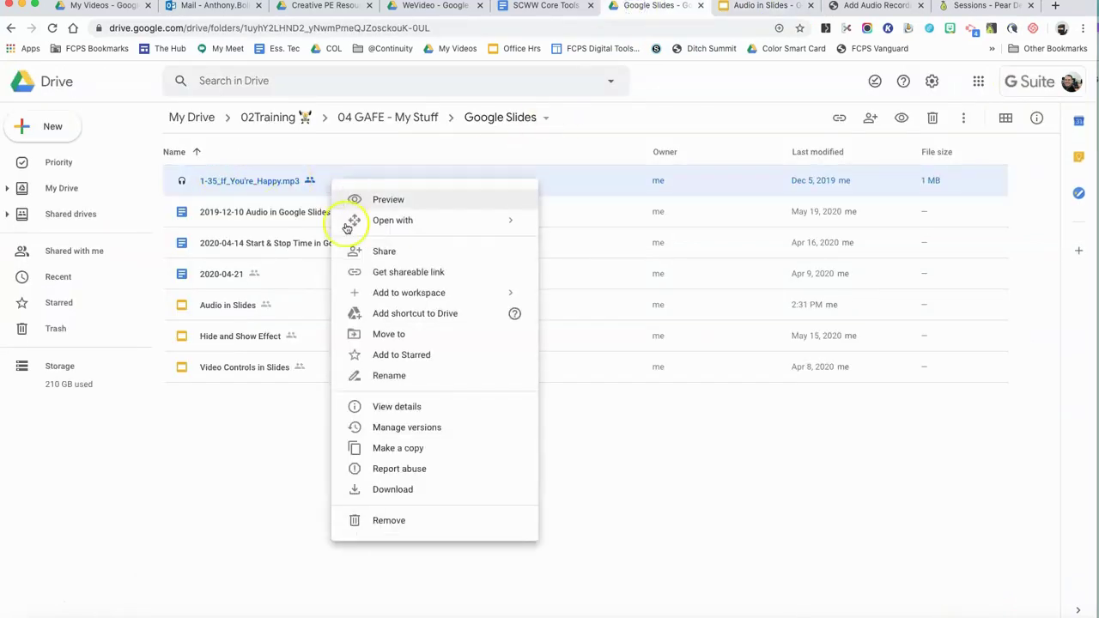
{"action": "left_click", "coordinate": [381, 490]}
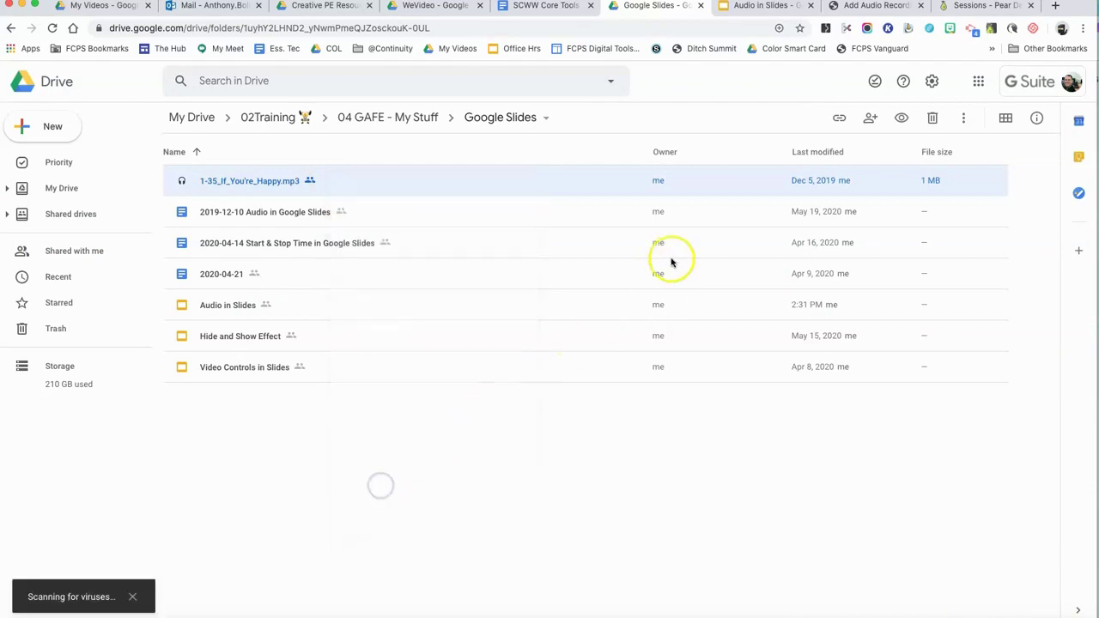
{"action": "left_click", "coordinate": [762, 5]}
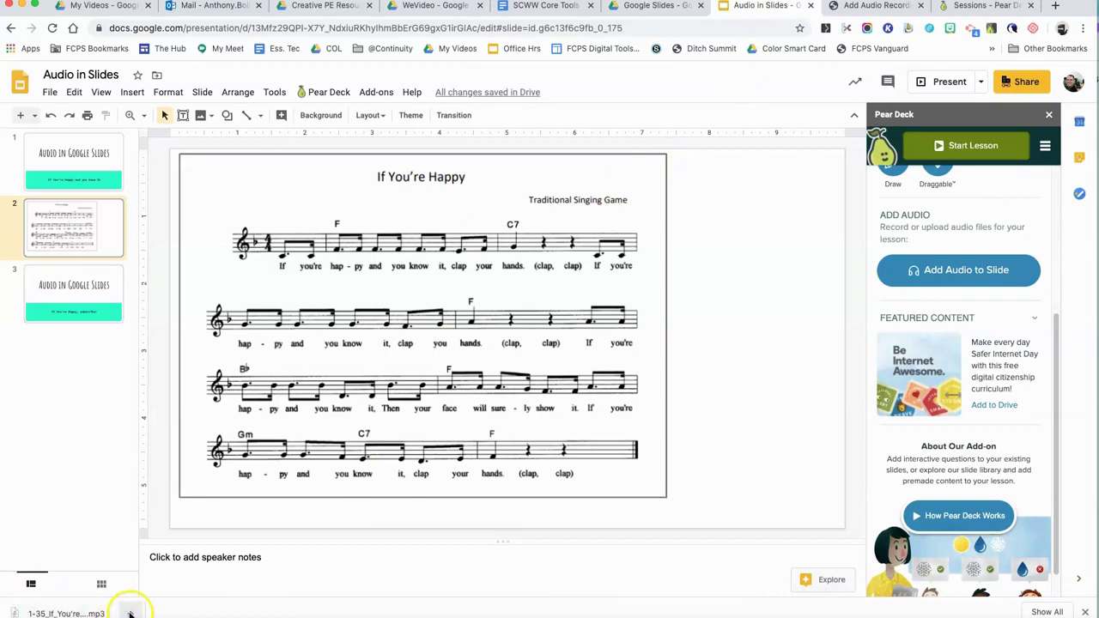
{"action": "left_click", "coordinate": [129, 615]}
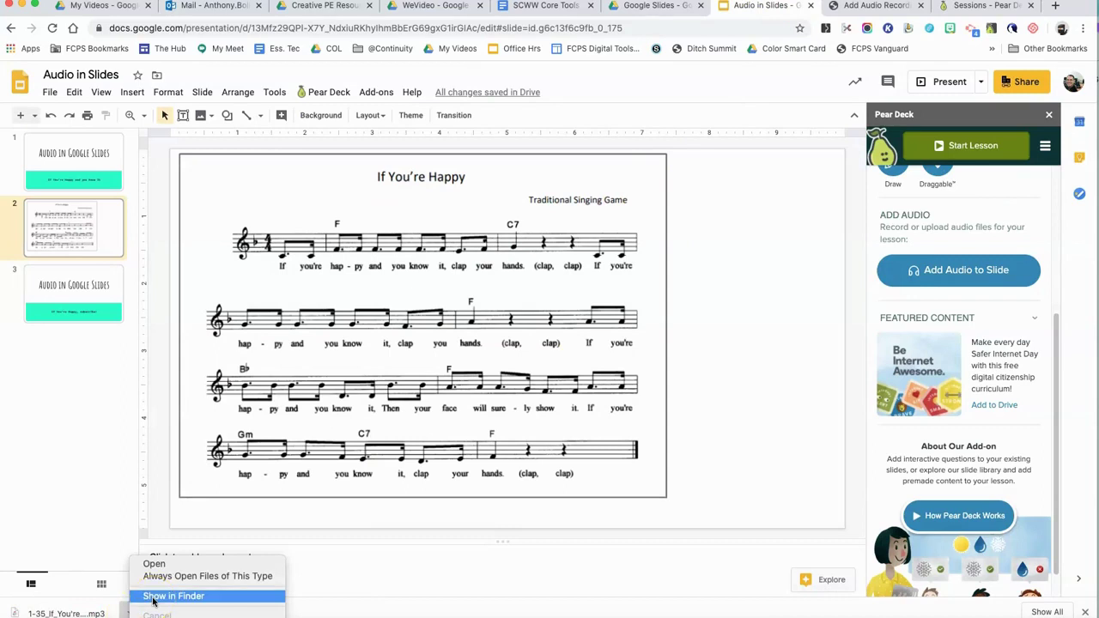
{"action": "left_click", "coordinate": [153, 601]}
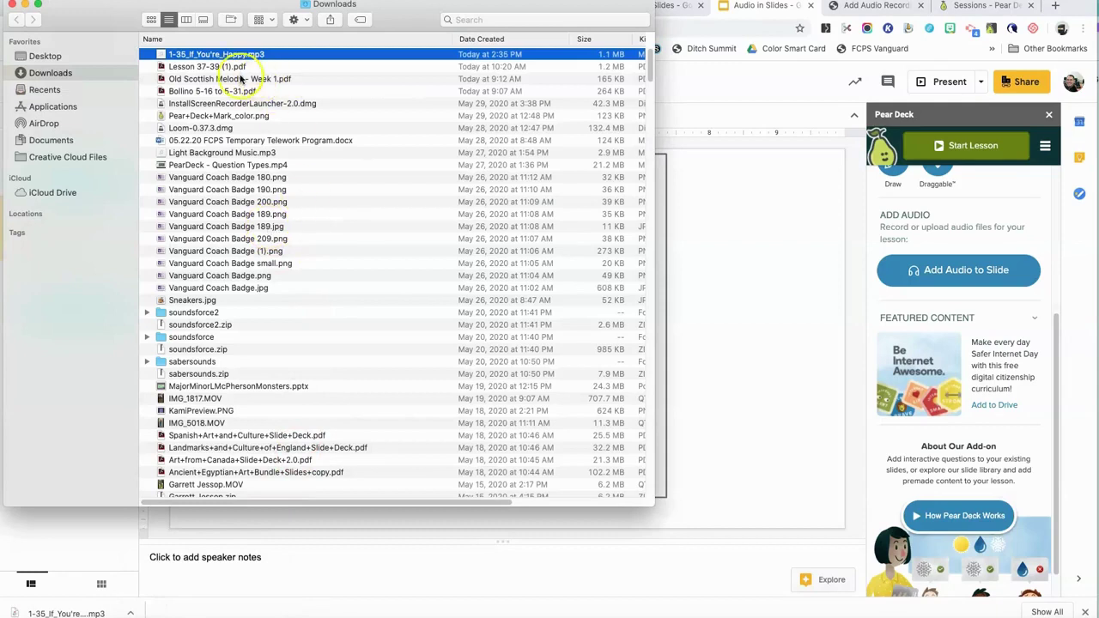
{"action": "left_click", "coordinate": [771, 105]}
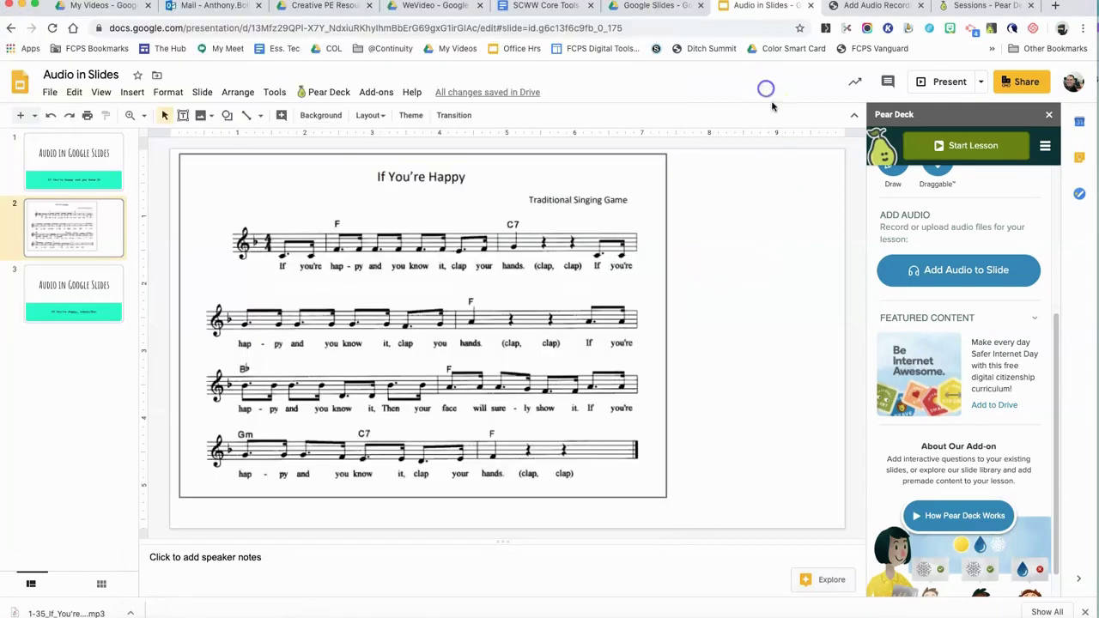
{"action": "left_click", "coordinate": [933, 273]}
Step: Upload the If You're Happy MP3 from Downloads through Pear Deck, preview it, and attach it to slide 2
{"action": "left_click", "coordinate": [928, 273]}
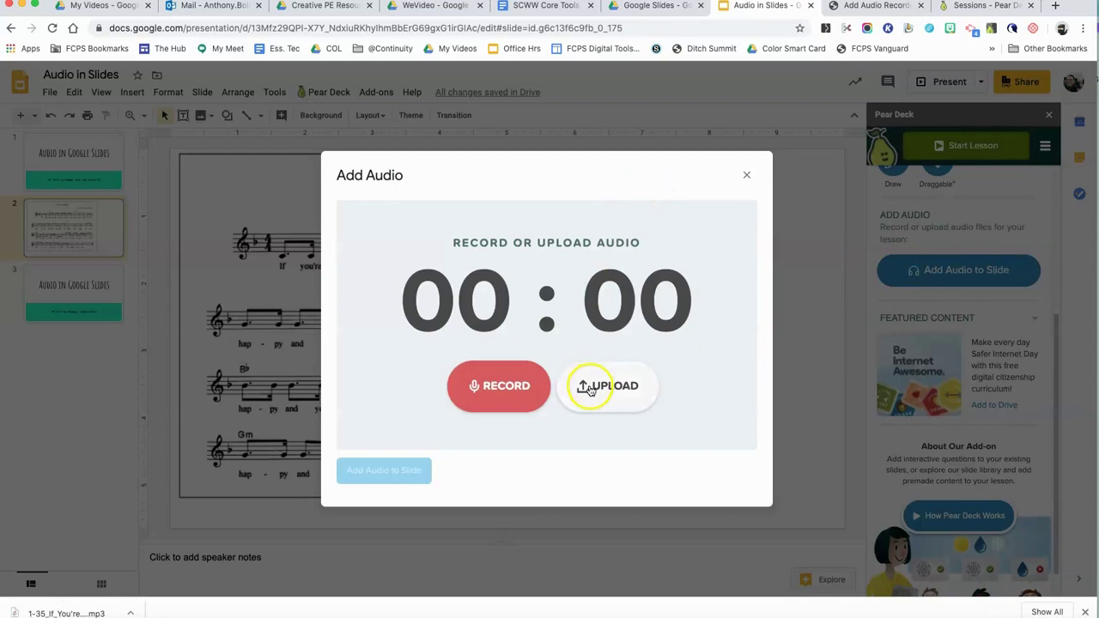
{"action": "left_click", "coordinate": [589, 388]}
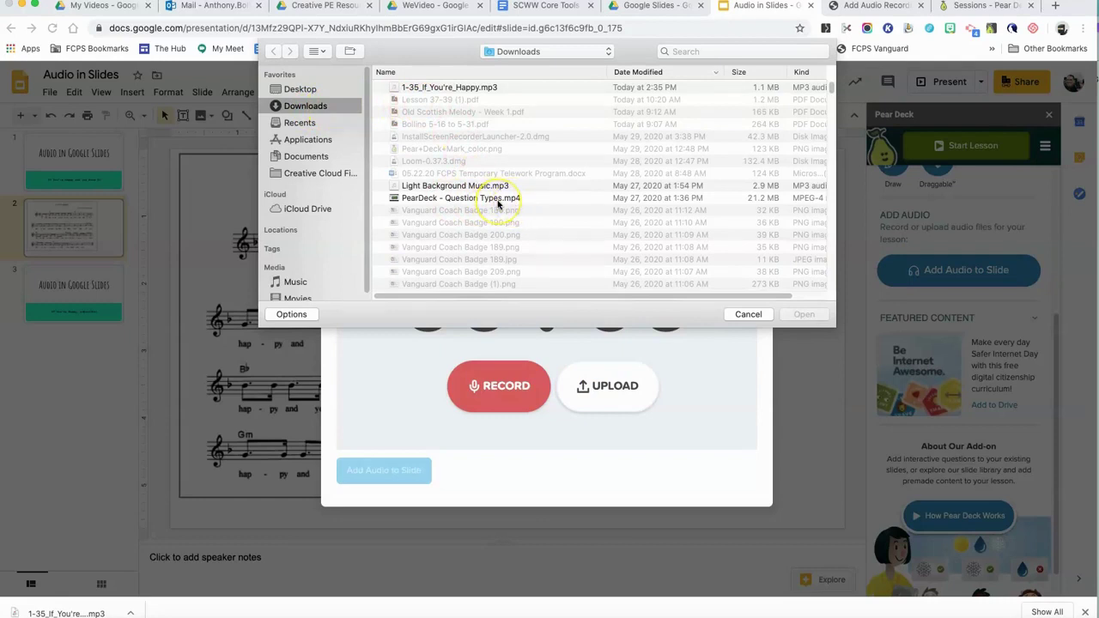
{"action": "left_click", "coordinate": [462, 88]}
{"action": "left_click", "coordinate": [791, 313]}
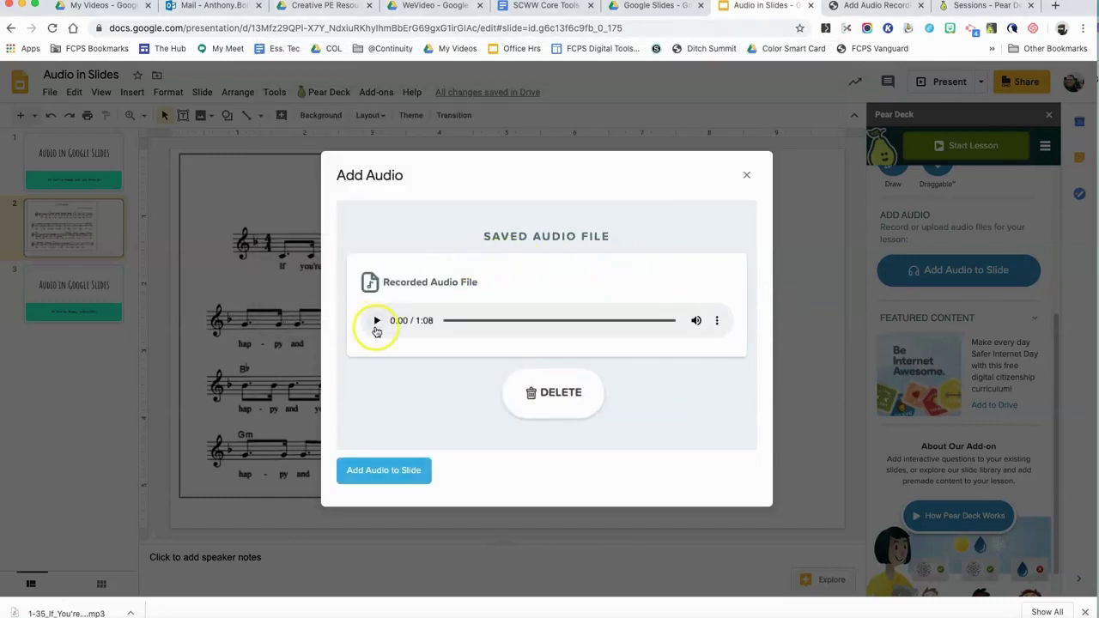
{"action": "left_click", "coordinate": [376, 322]}
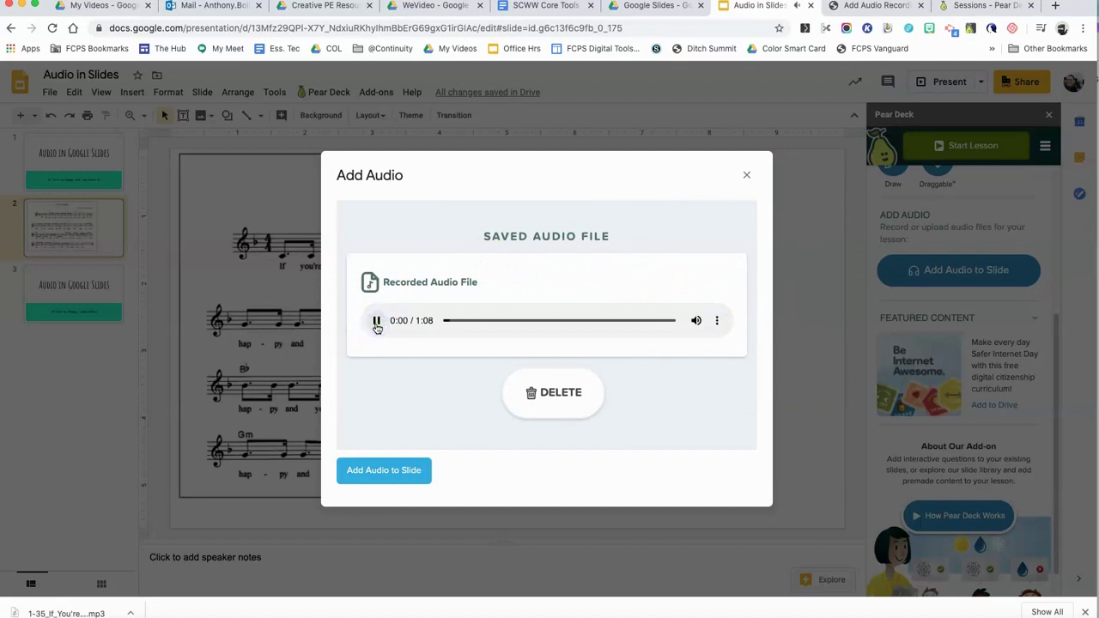
{"action": "left_click", "coordinate": [376, 323]}
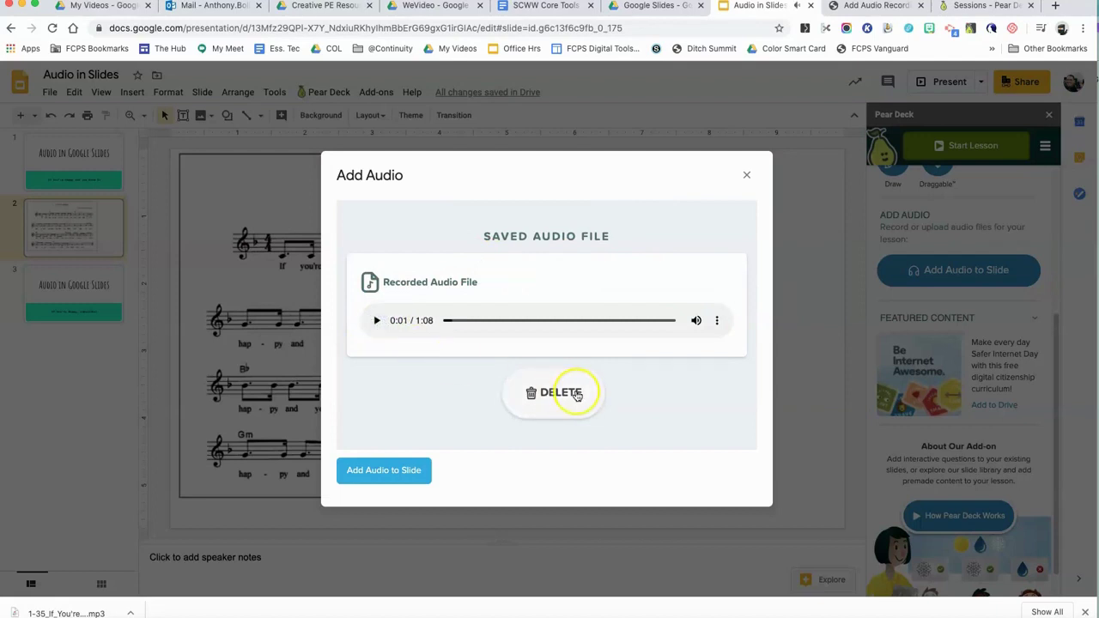
{"action": "left_click", "coordinate": [408, 471]}
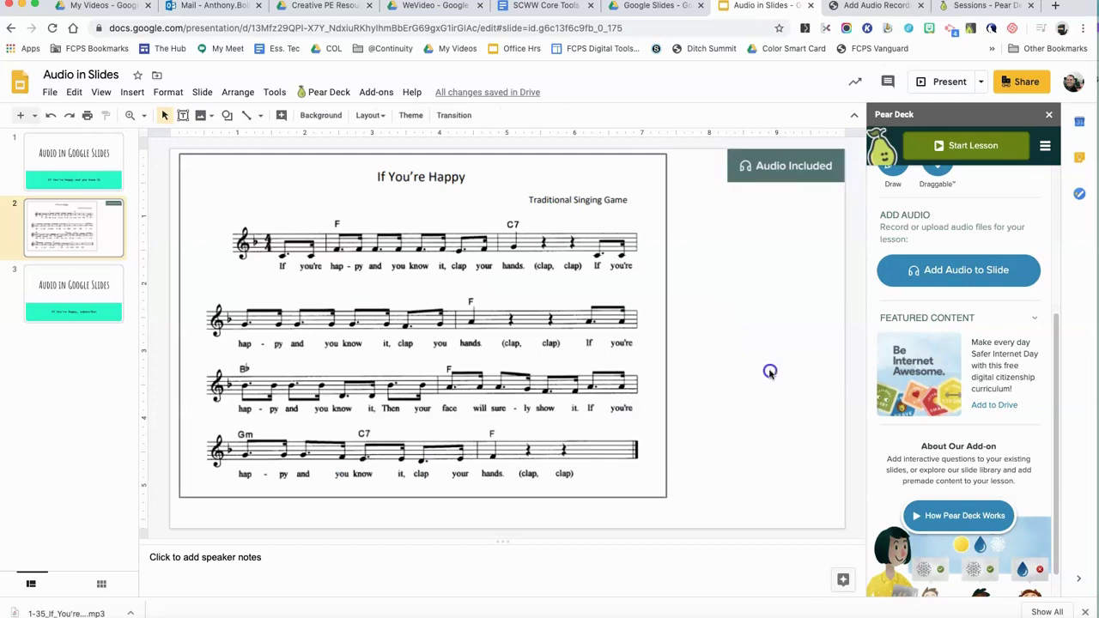
{"action": "left_click", "coordinate": [767, 168]}
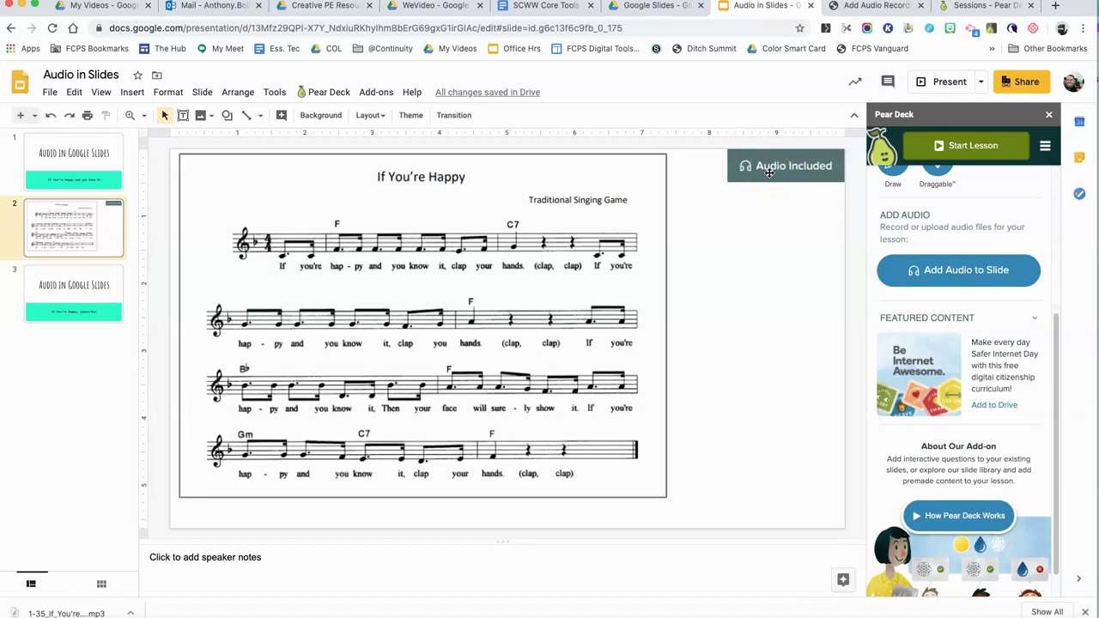
{"action": "left_click", "coordinate": [748, 253]}
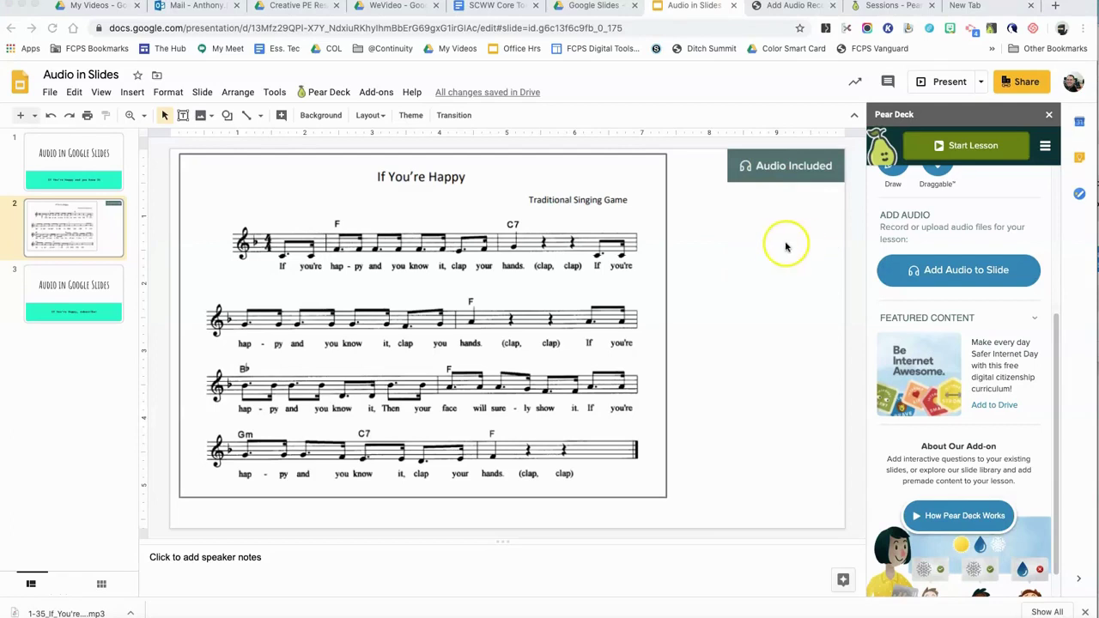
{"action": "left_click", "coordinate": [926, 271]}
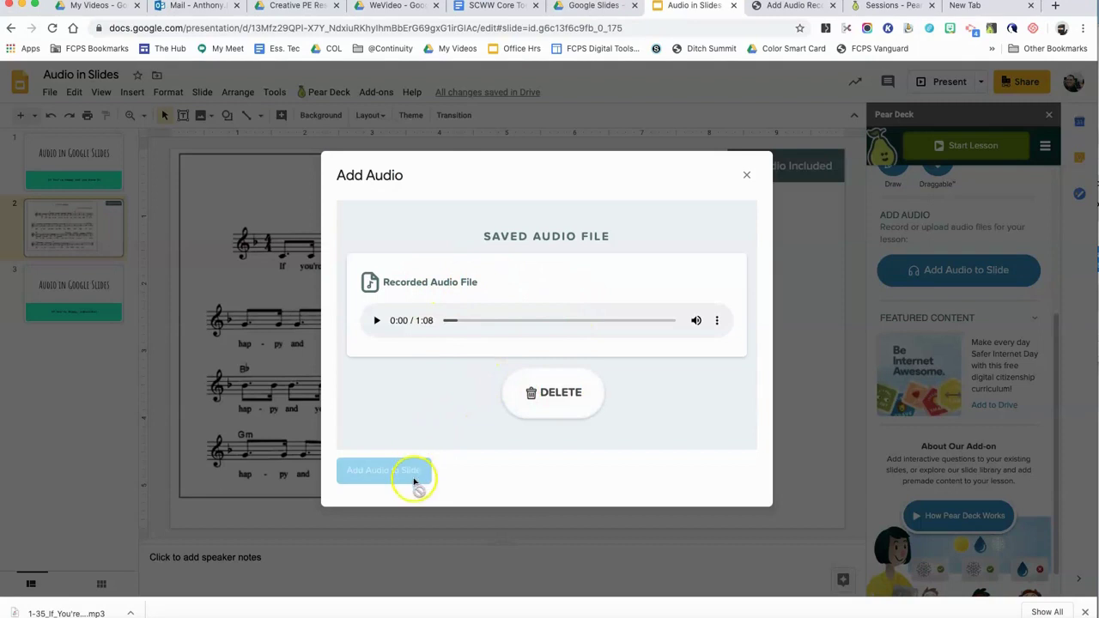
{"action": "left_click", "coordinate": [572, 414]}
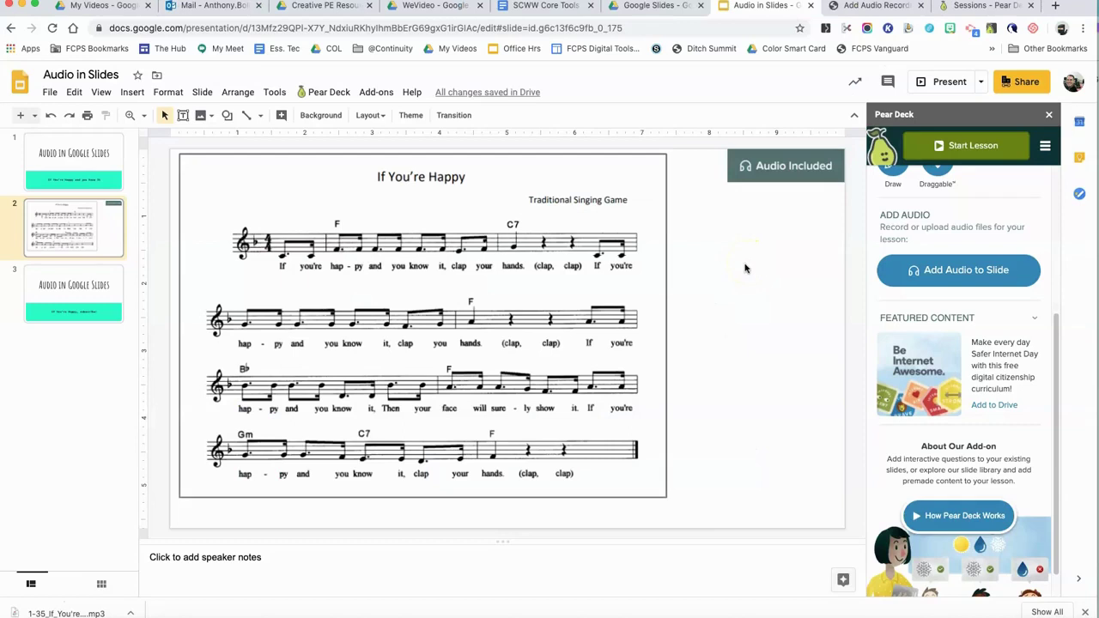
Step: Start a student-paced Pear Deck lesson, copy its student link, and open a new browser window
{"action": "left_click", "coordinate": [945, 146]}
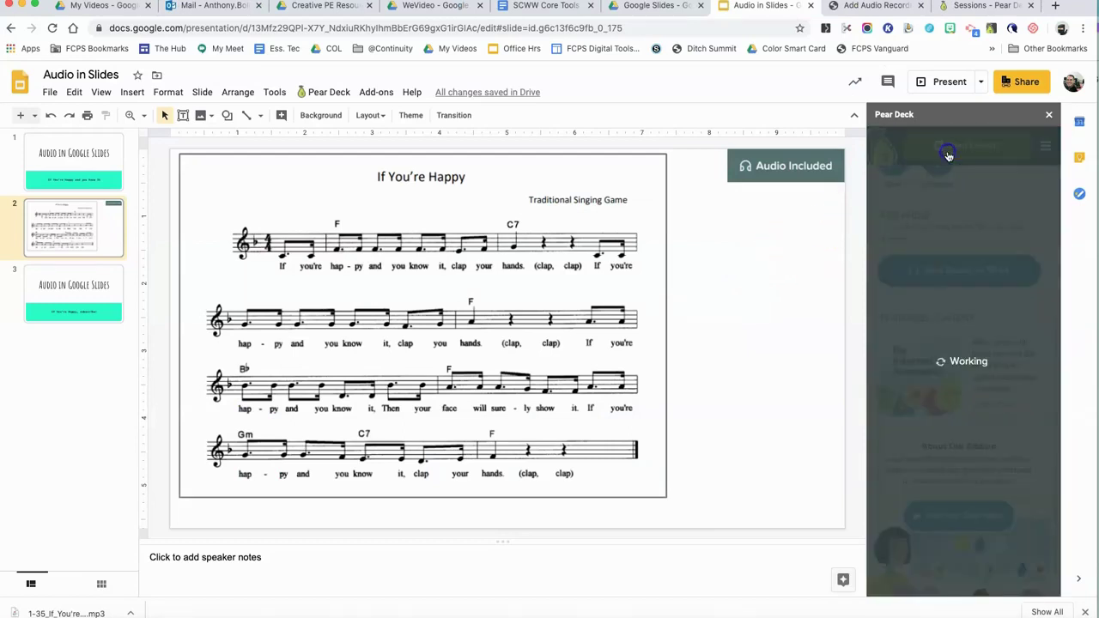
{"action": "left_click", "coordinate": [784, 269]}
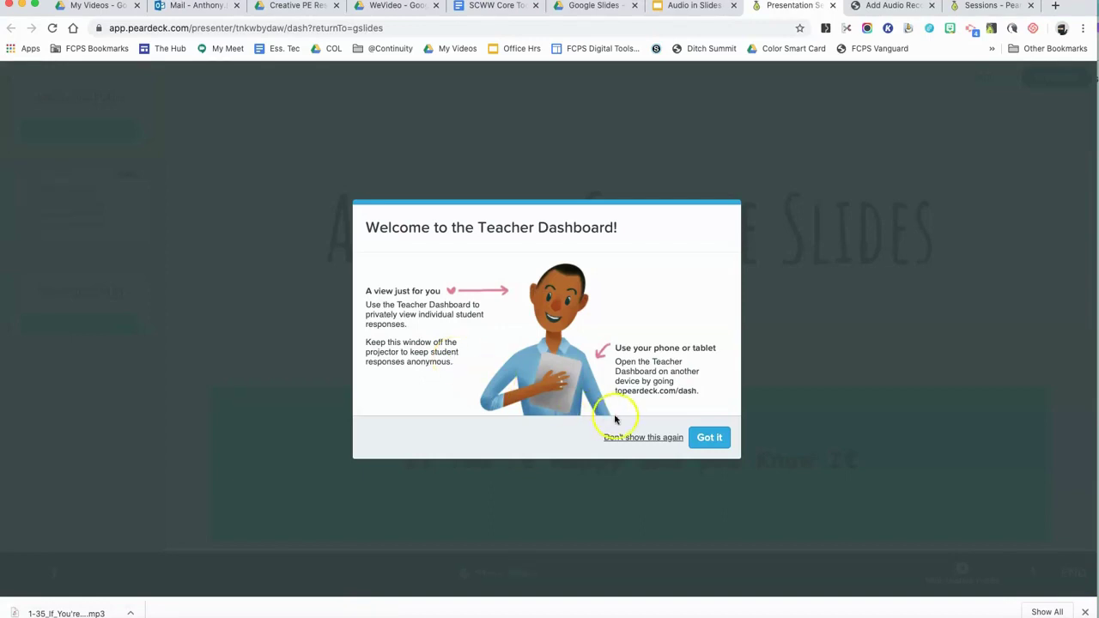
{"action": "left_click", "coordinate": [706, 438]}
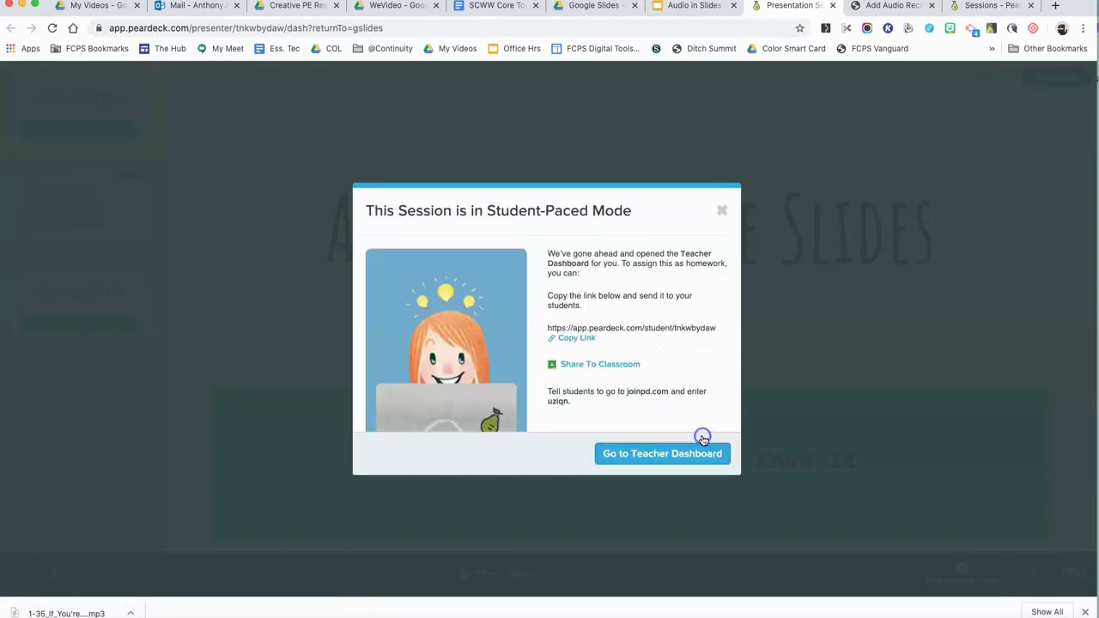
{"action": "left_click", "coordinate": [584, 341]}
{"action": "key", "text": "super+n"}
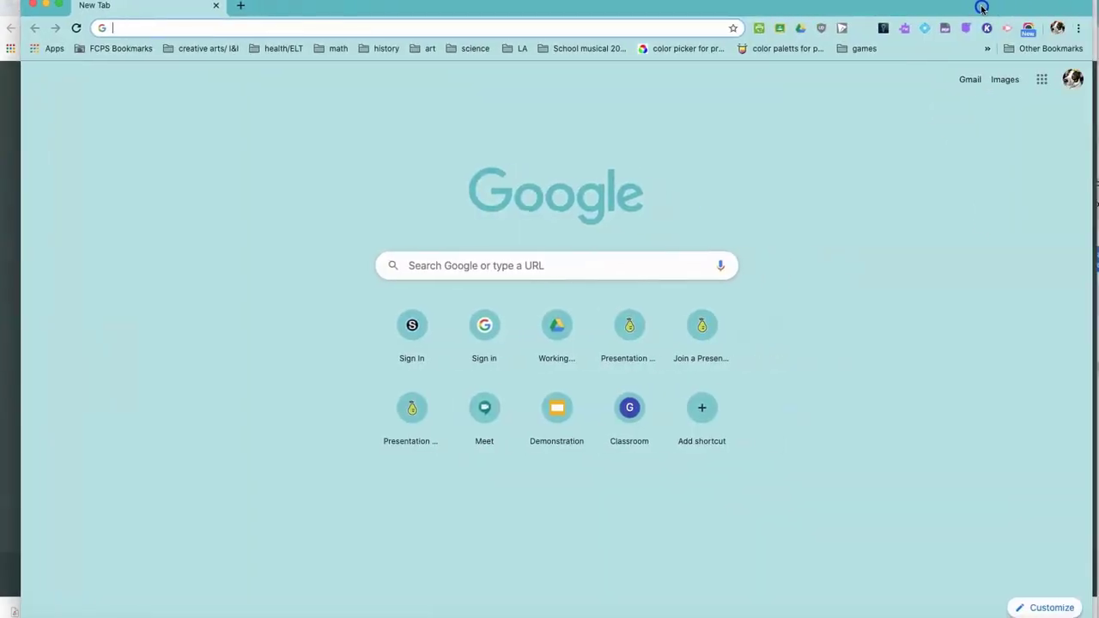
Step: Open the student link, advance to slide 2, and play its audio up to 0:02
{"action": "right_click", "coordinate": [184, 27]}
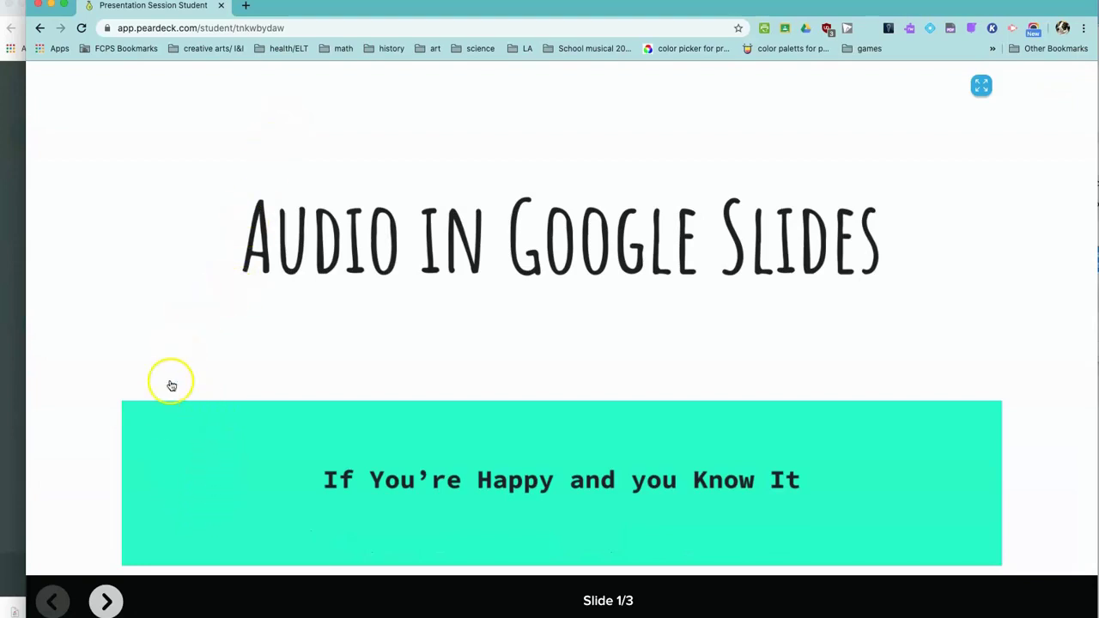
{"action": "left_click", "coordinate": [107, 601]}
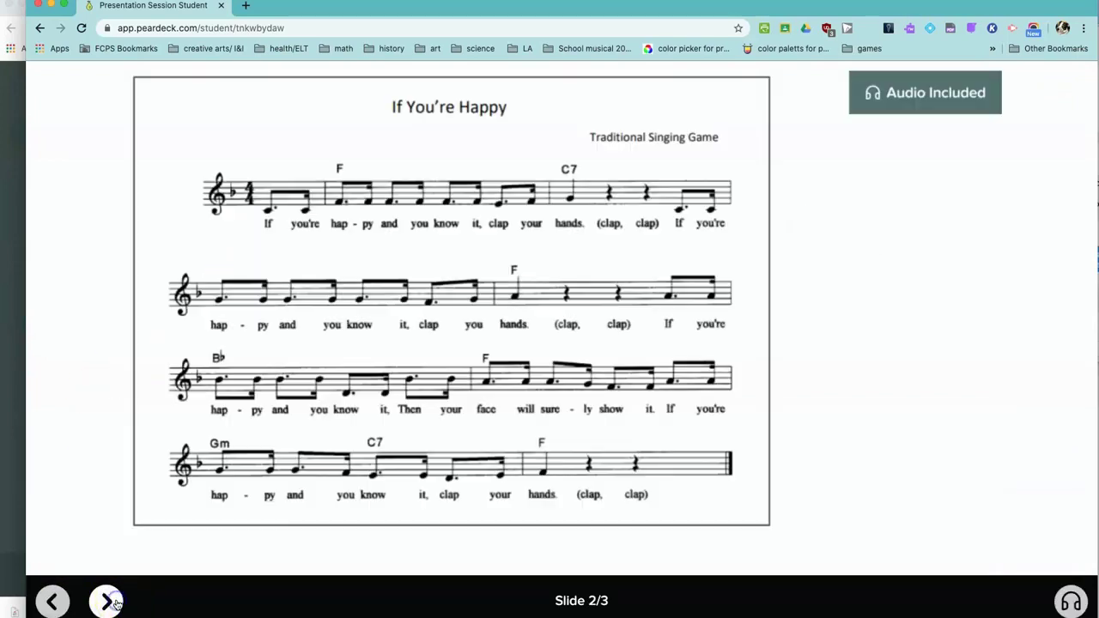
{"action": "left_click", "coordinate": [1071, 603]}
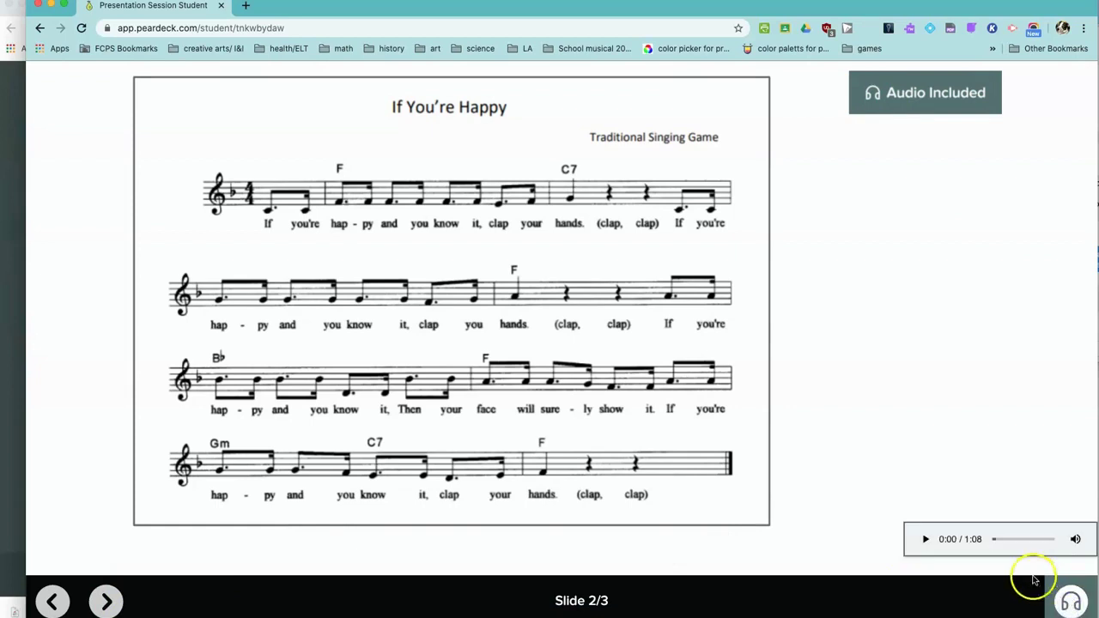
{"action": "left_click", "coordinate": [927, 541]}
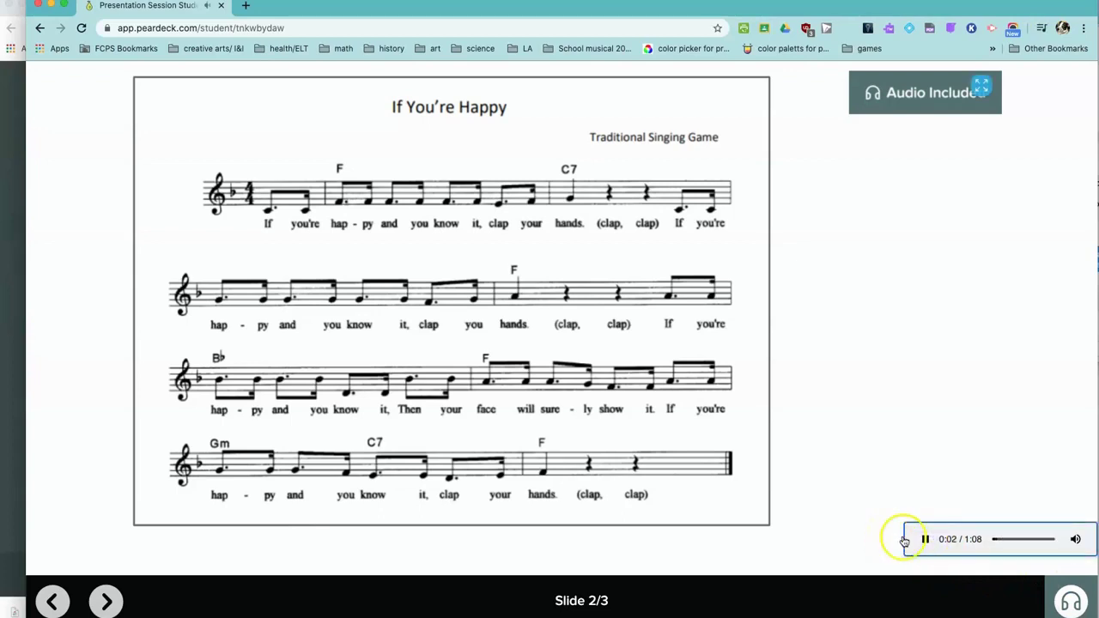
{"action": "left_click", "coordinate": [926, 540]}
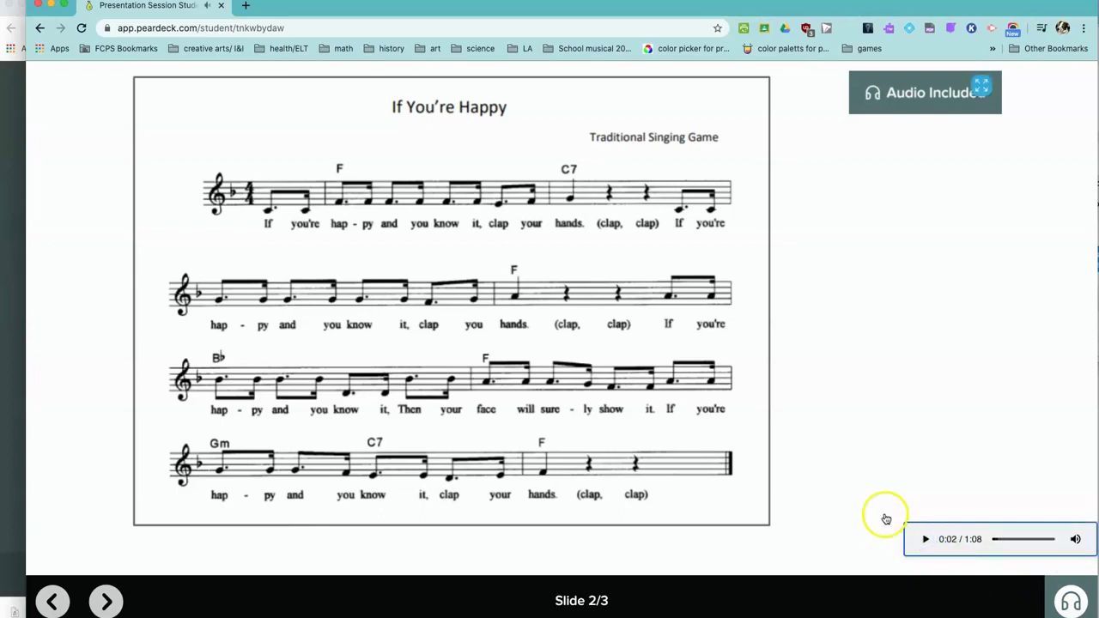